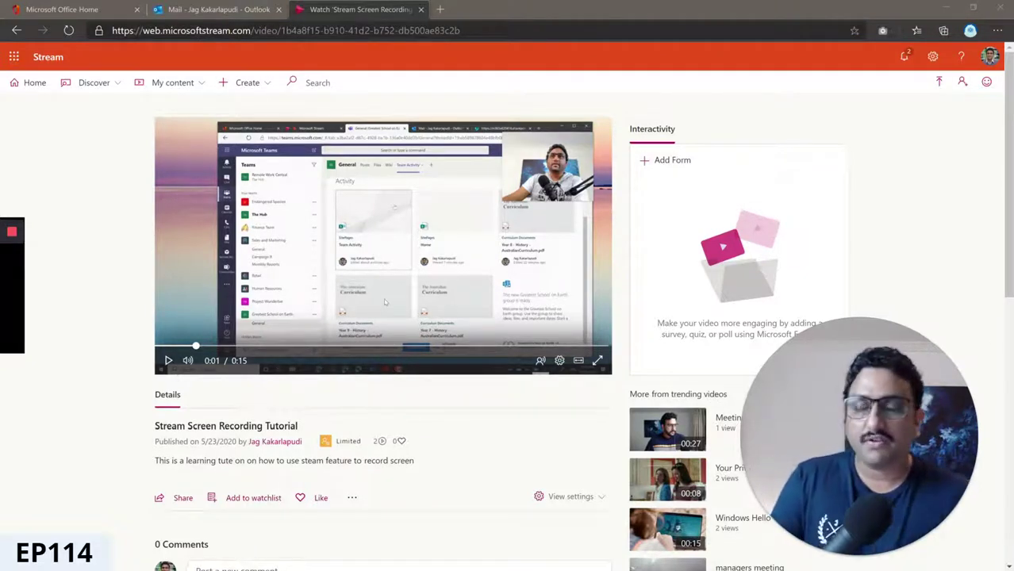
# Step: Email the Stream Screen Recording Tutorial video to two searched-for colleagues and send it
pyautogui.click(159, 499)
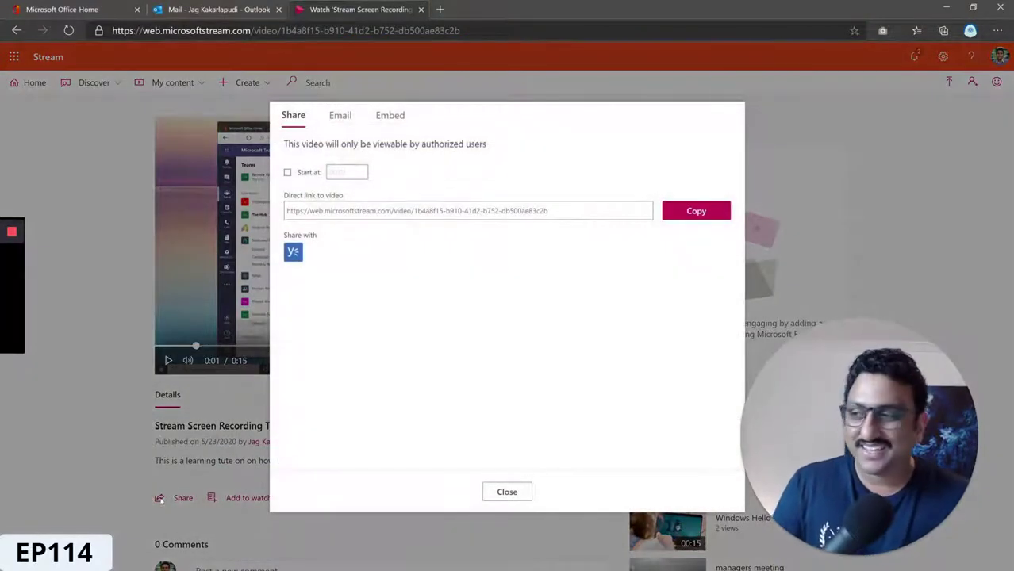
pyautogui.click(349, 117)
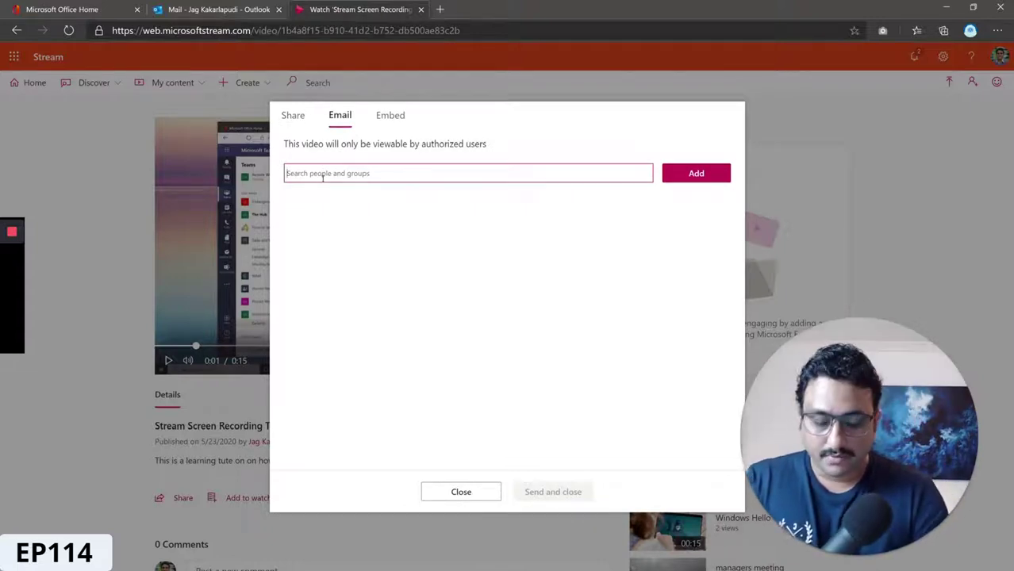
pyautogui.write('jag')
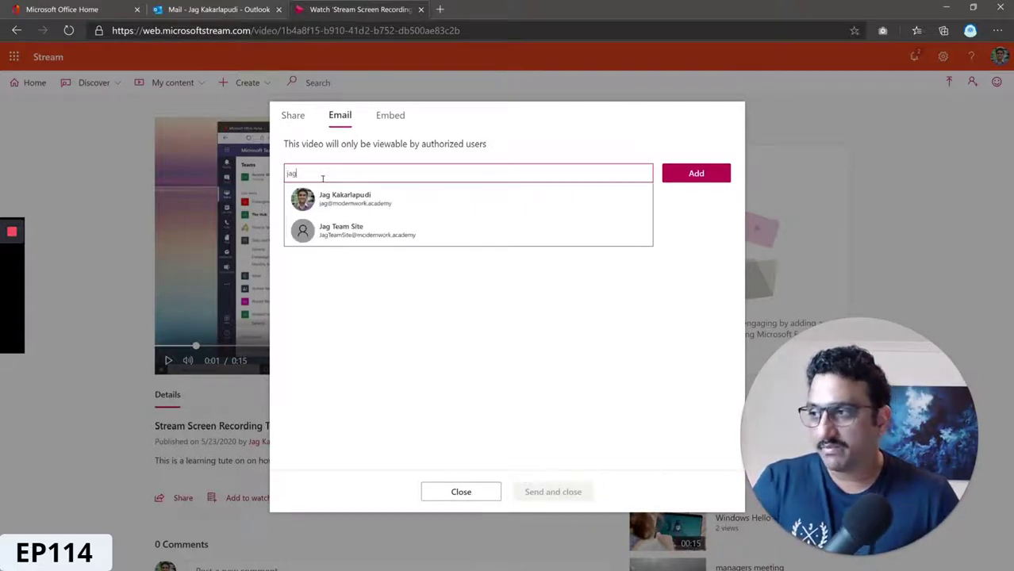
pyautogui.press('Down')
pyautogui.press('Return')
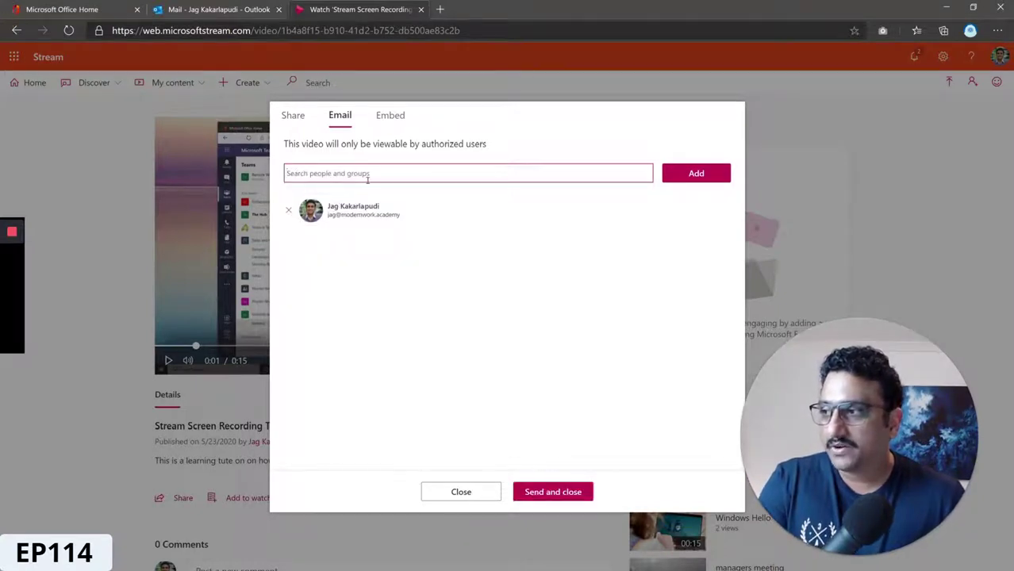
pyautogui.write('megan')
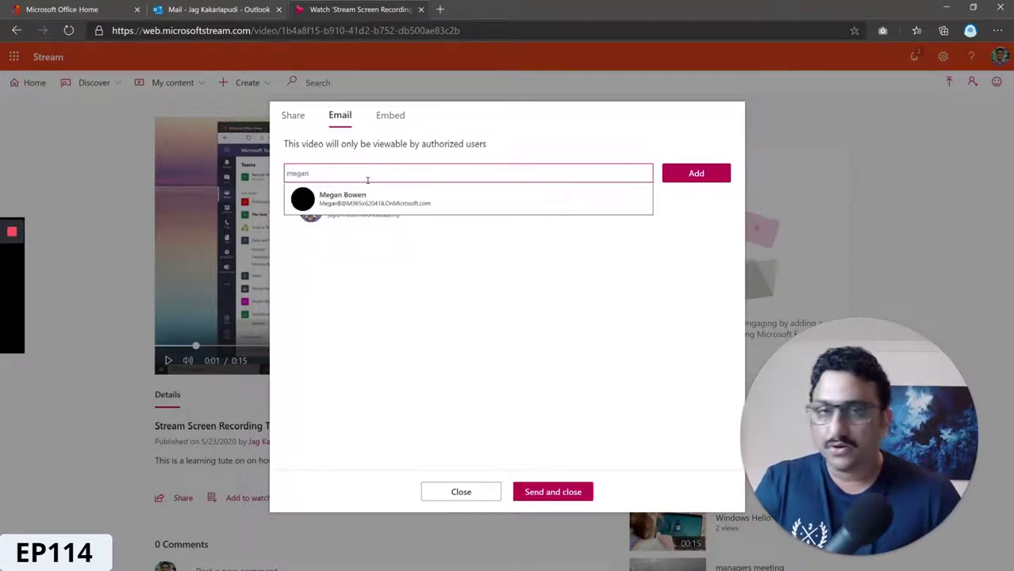
pyautogui.click(359, 196)
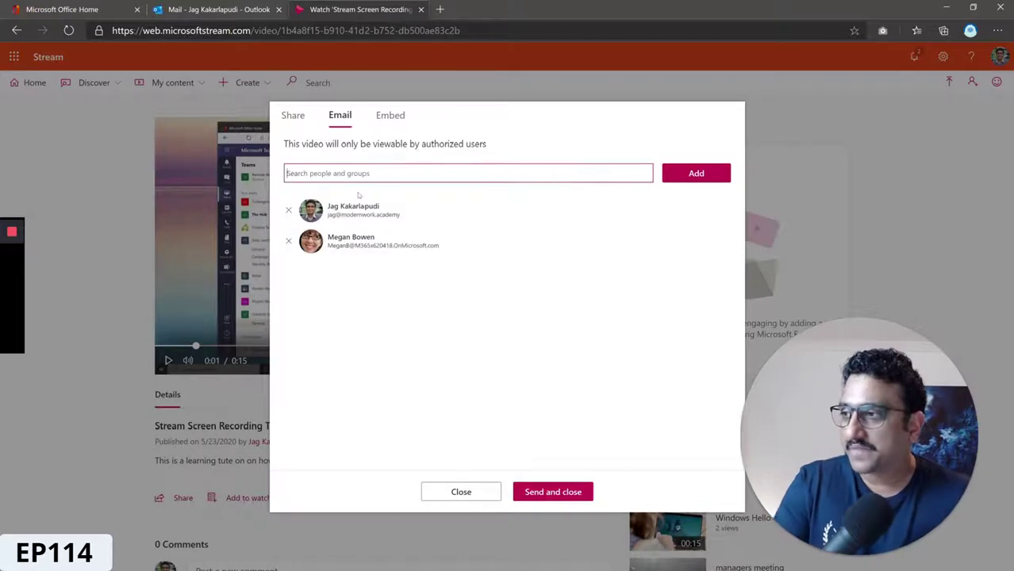
pyautogui.click(553, 492)
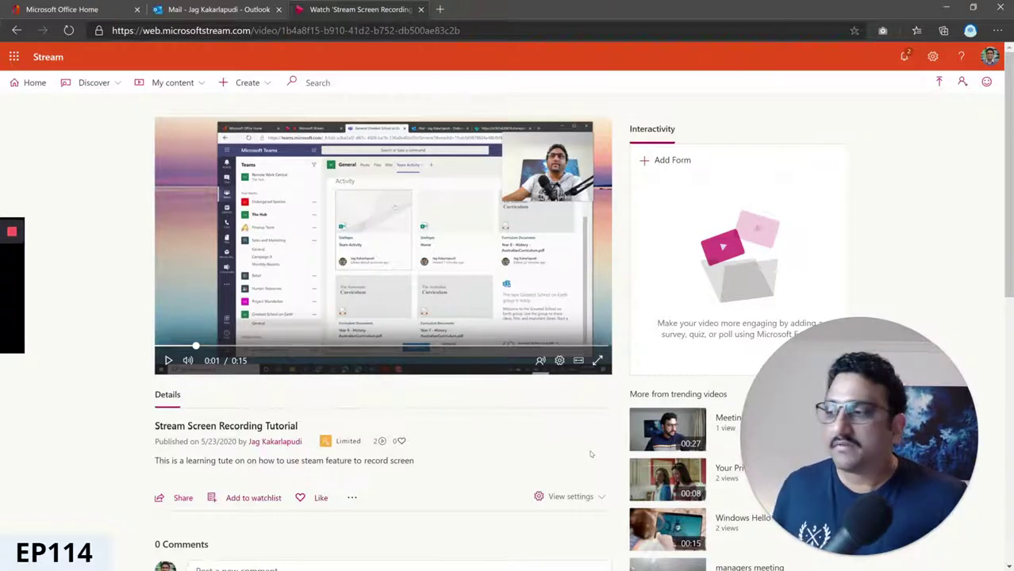
# Step: Start a new email share of the video addressed to the Marketing, Project Wunderbar and All Company groups
pyautogui.click(183, 498)
pyautogui.click(339, 115)
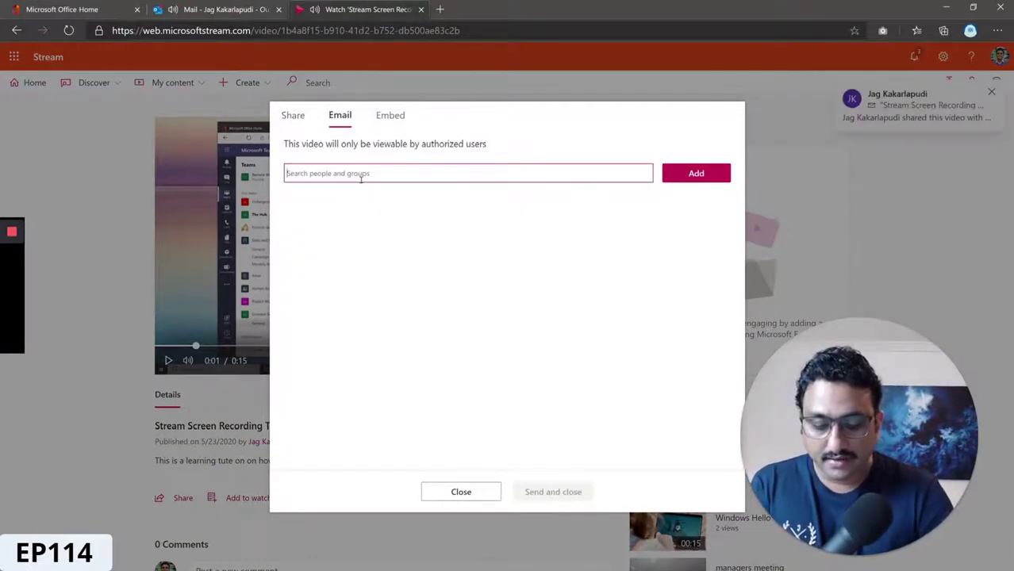
pyautogui.write('marketing')
pyautogui.click(335, 197)
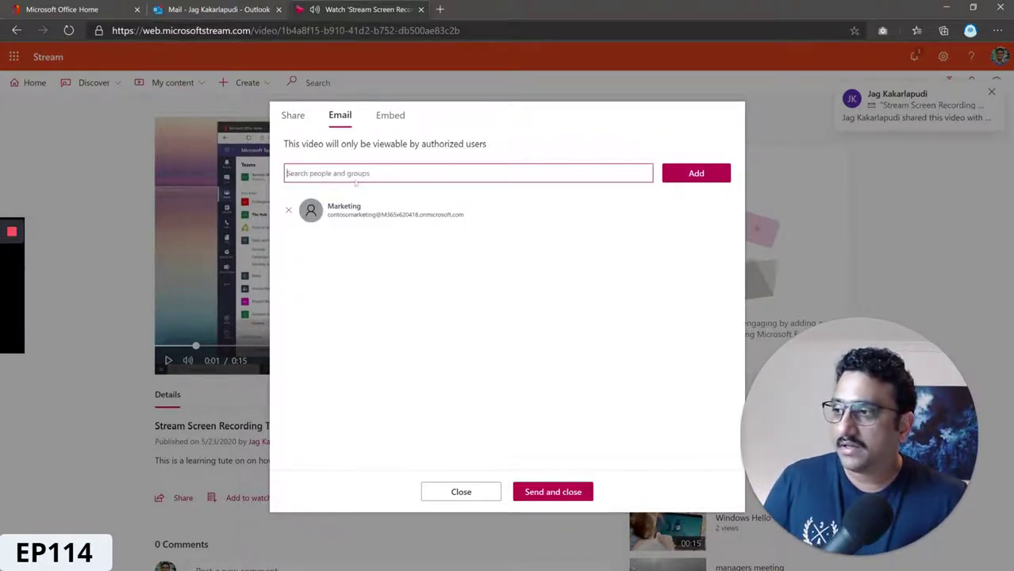
pyautogui.write('ploject')
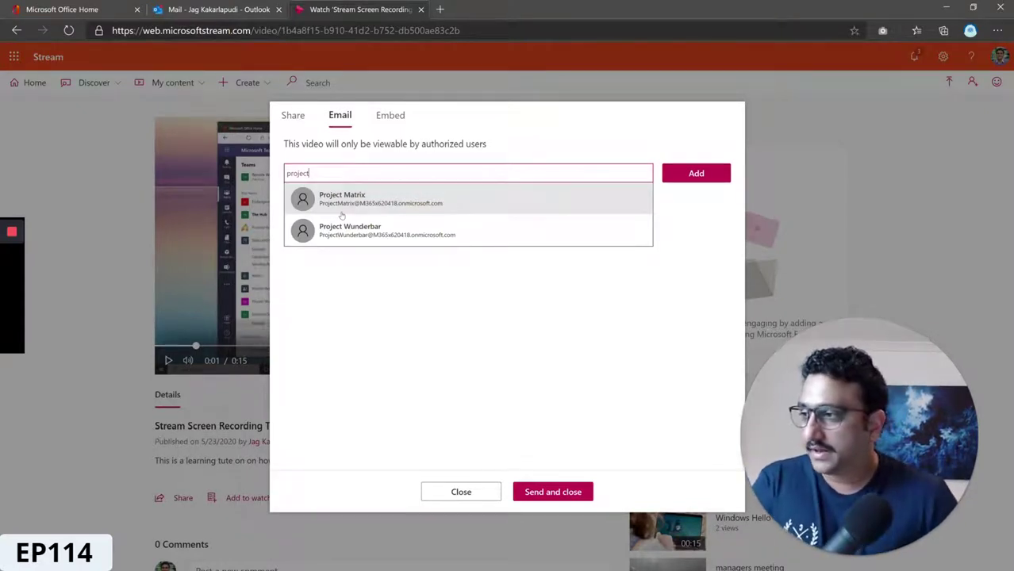
pyautogui.click(349, 229)
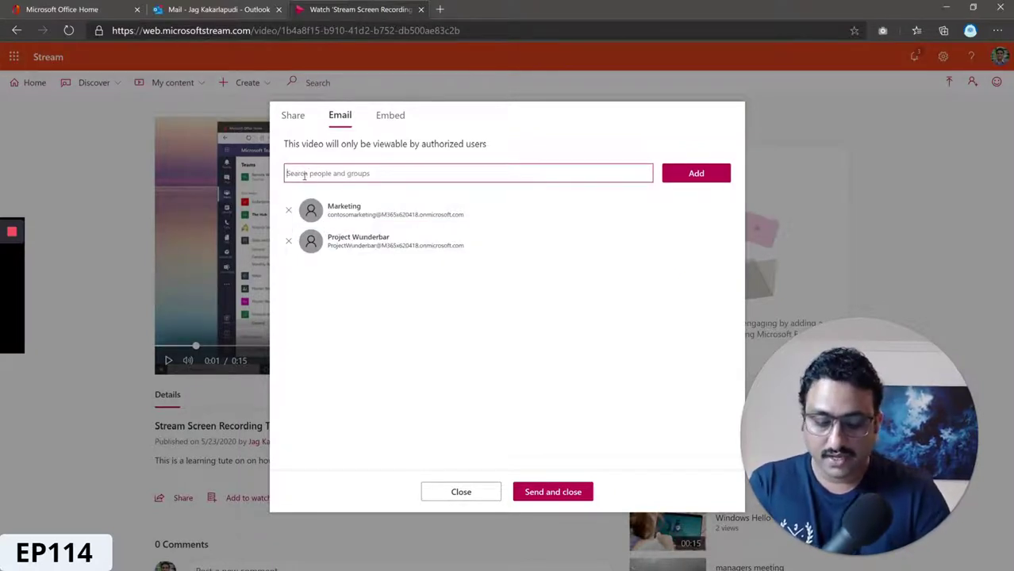
pyautogui.write('allcom')
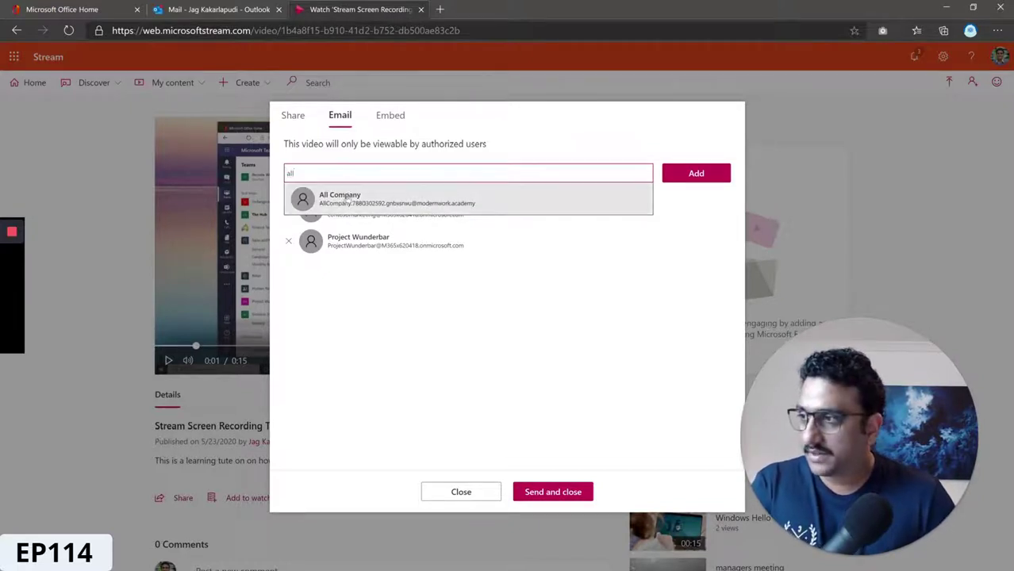
pyautogui.click(343, 200)
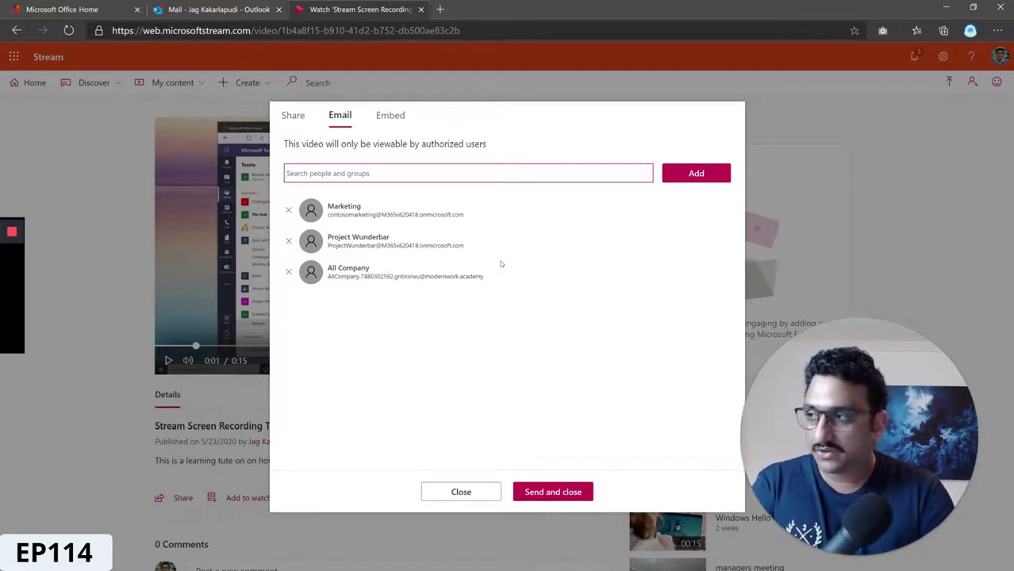
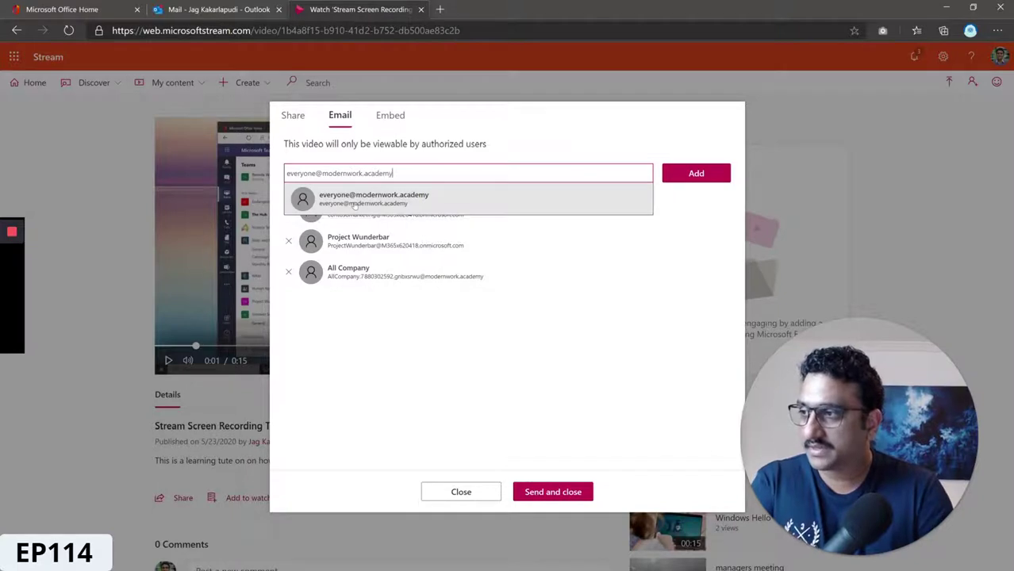
# Step: Drop the rejected everyone@ address after its invalid-user error and send the share to the three groups
pyautogui.click(355, 204)
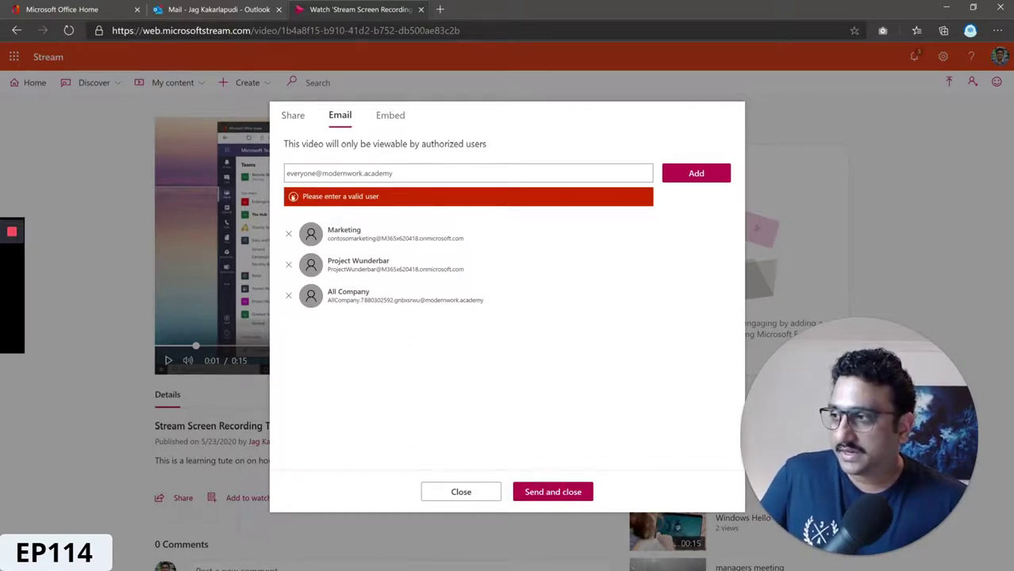
pyautogui.click(366, 175)
pyautogui.hotkey('ctrl', 'a')
pyautogui.press('BackSpace')
pyautogui.click(536, 492)
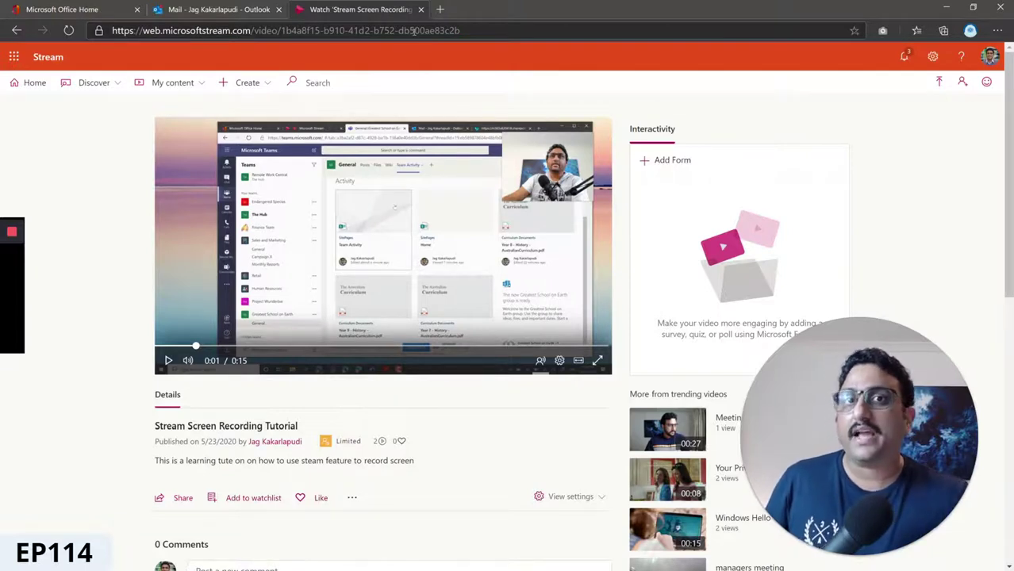
# Step: In Outlook, open the newest 7:59 PM Stream Screen Recording Tutorial share notification
pyautogui.click(218, 9)
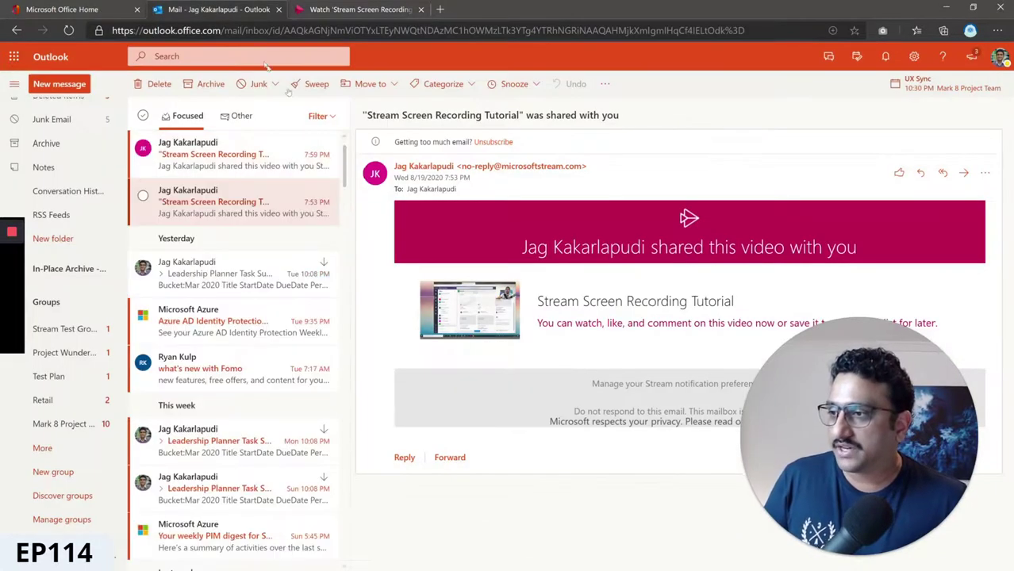
pyautogui.click(230, 157)
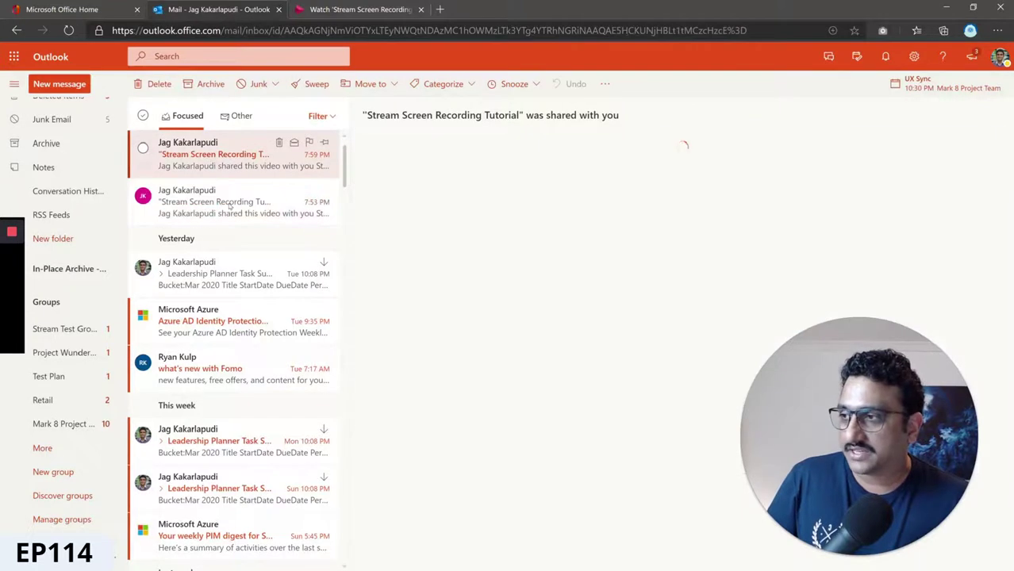